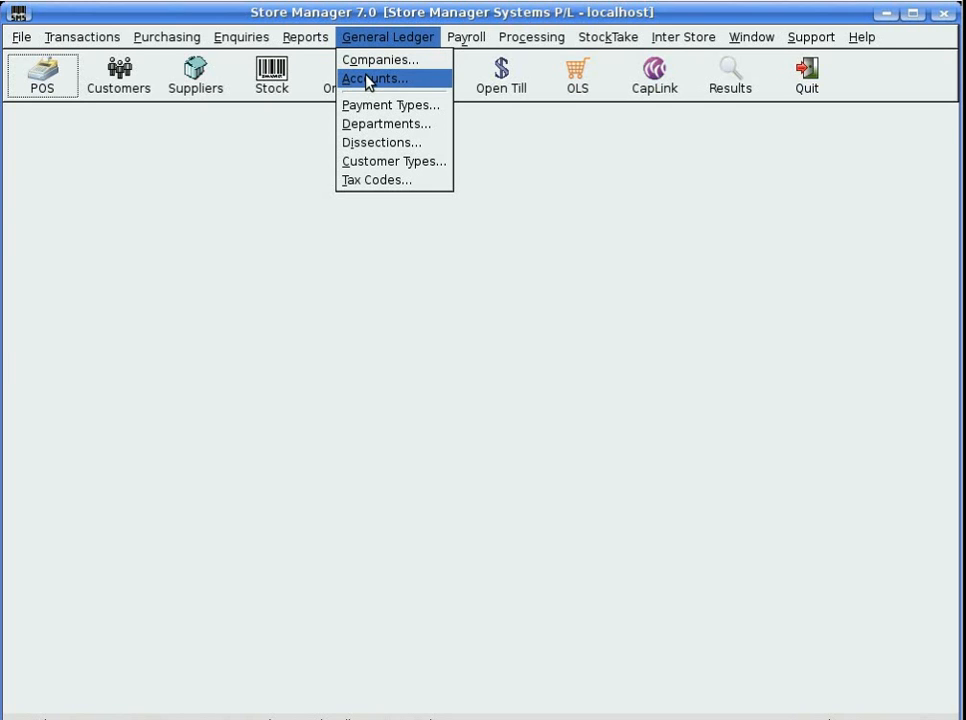
Step: Open G/L Accounts, log in with the employee code and password, and load company 00001
click(368, 80)
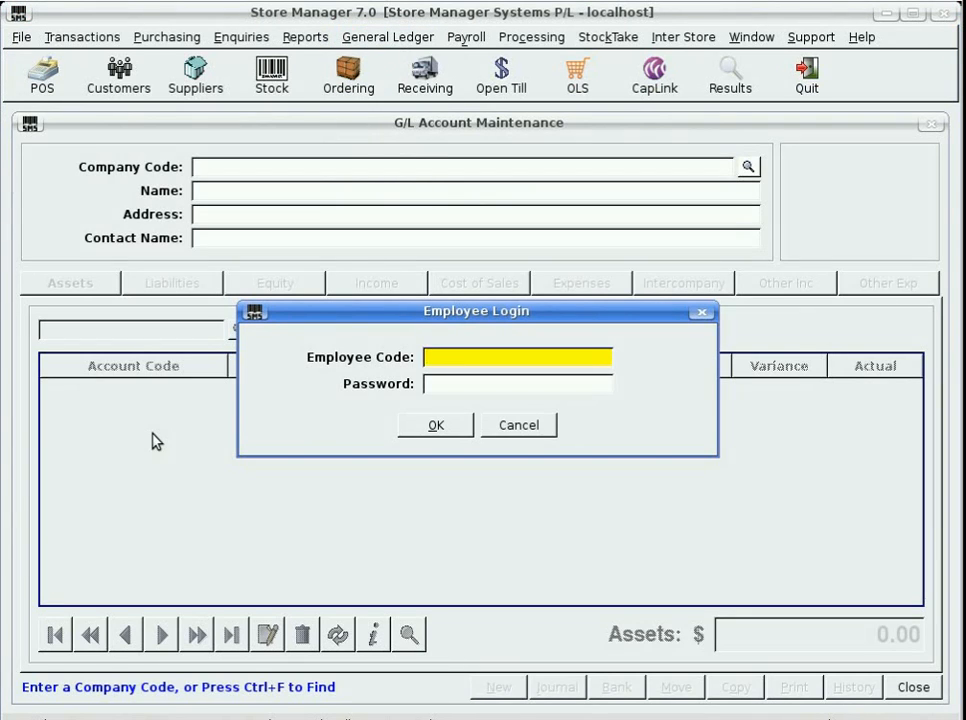
text(12)
key(Tab)
text(12)
key(Return)
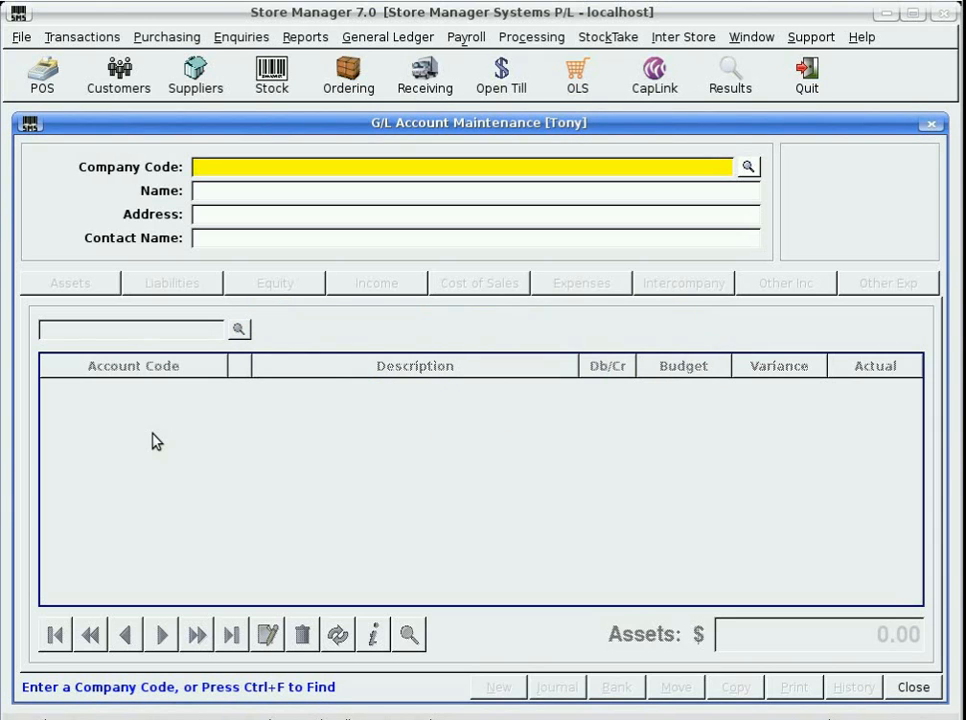
text(1)
key(Return)
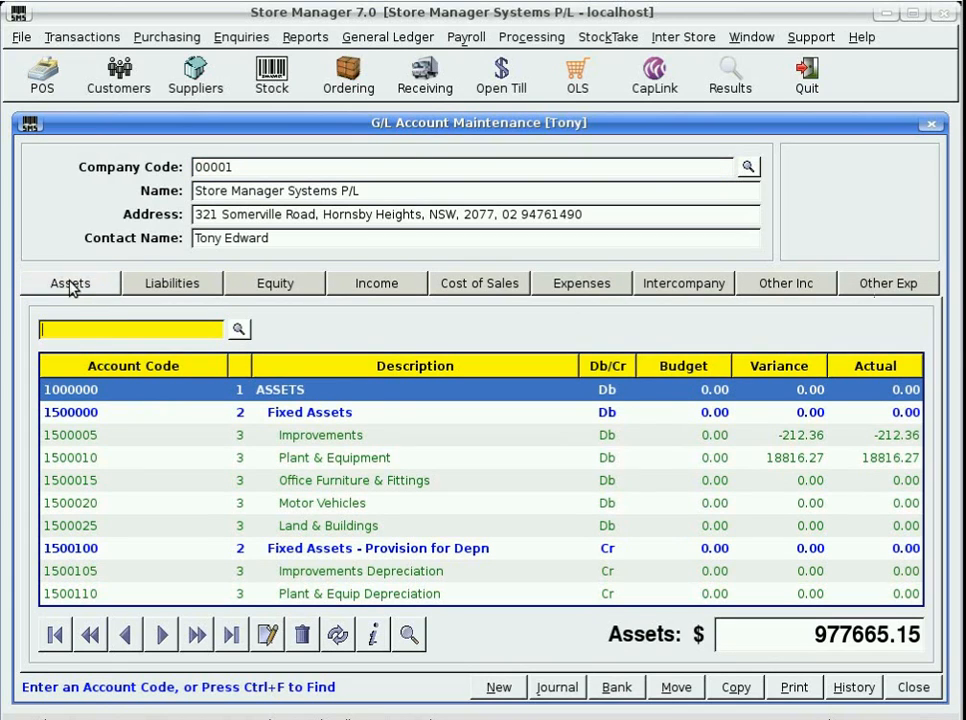
click(186, 283)
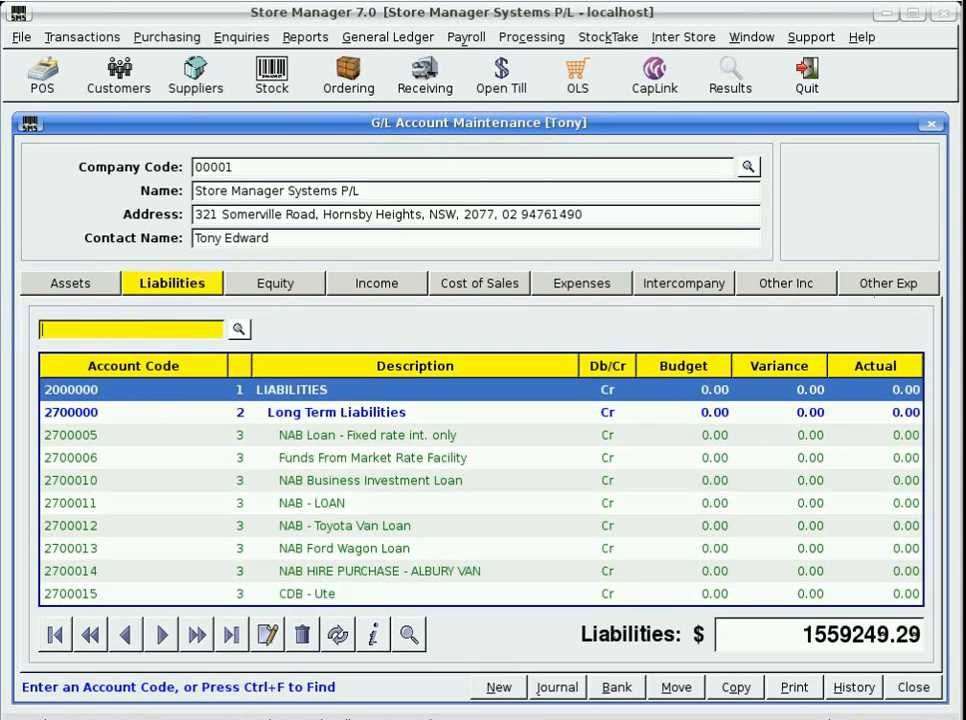
click(288, 290)
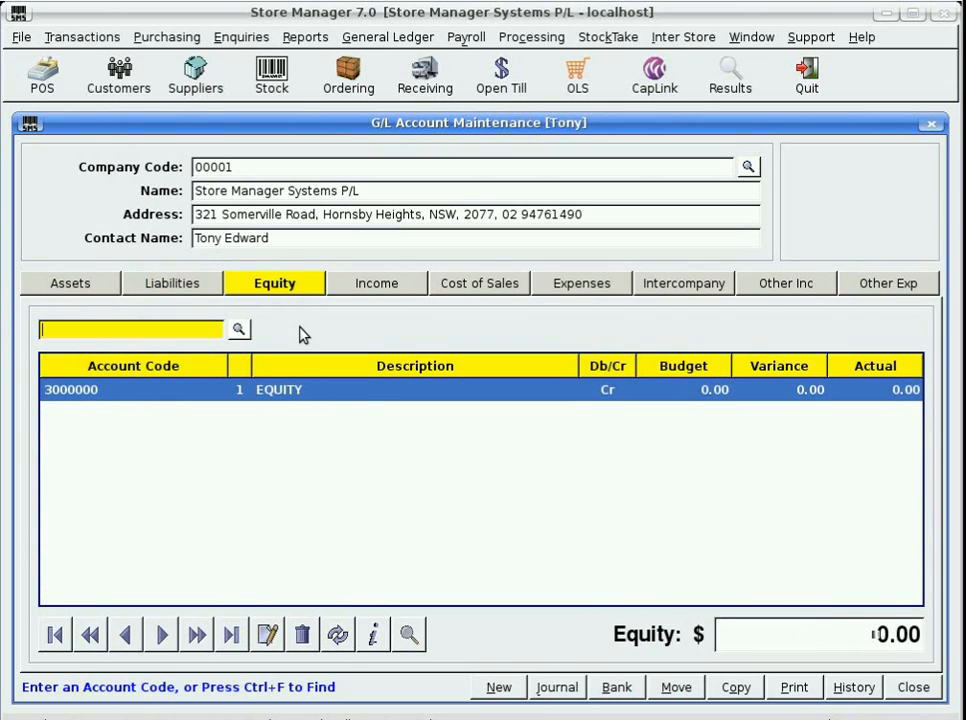
click(384, 289)
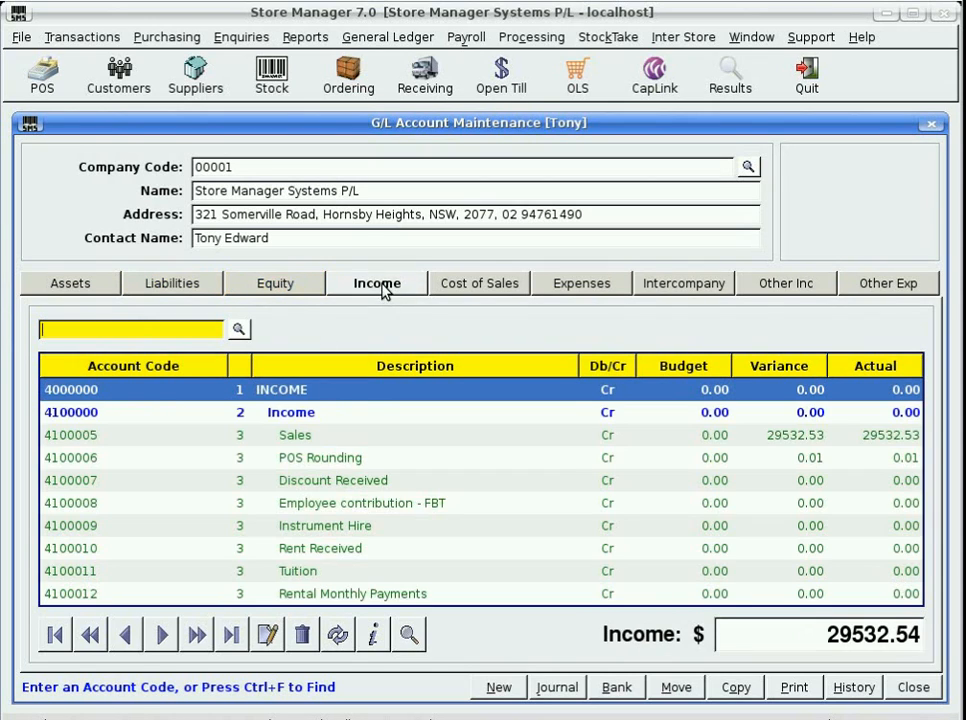
click(469, 288)
click(577, 285)
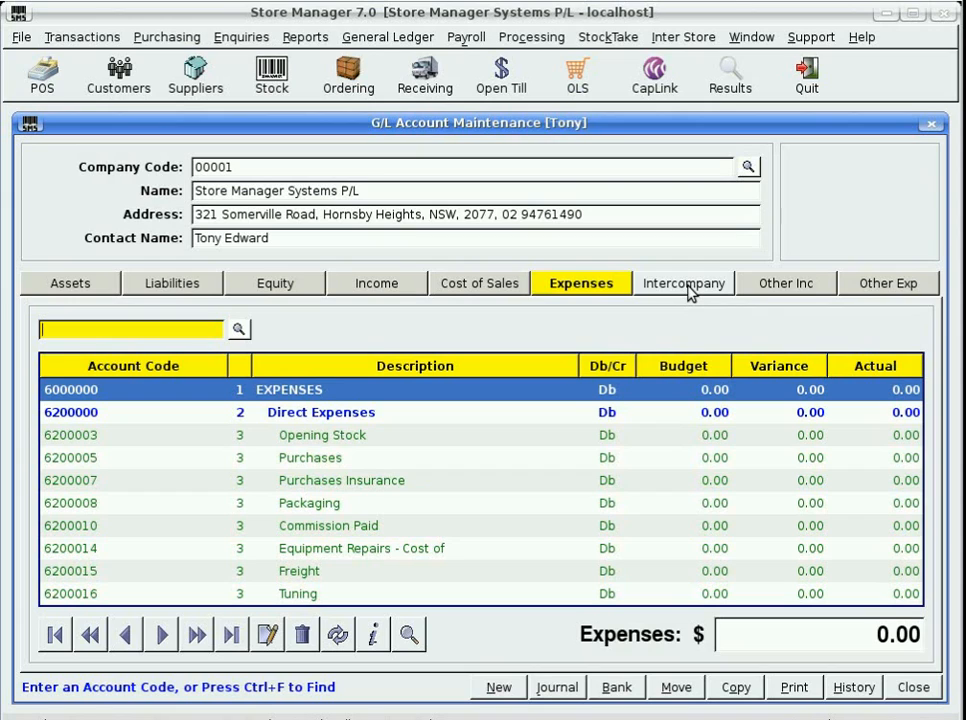
click(793, 290)
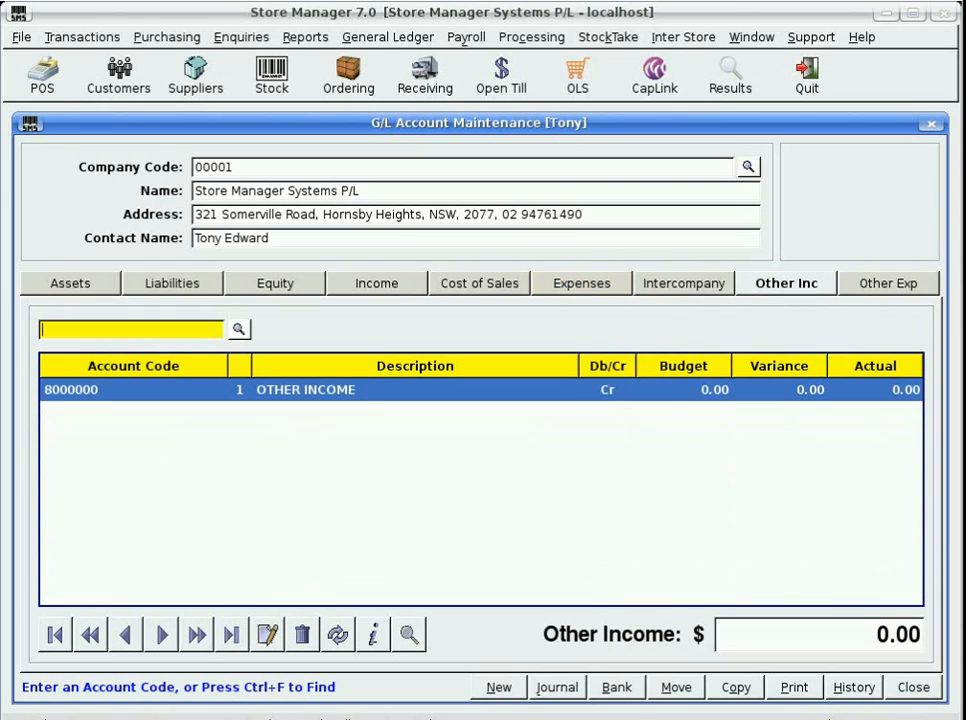
click(885, 289)
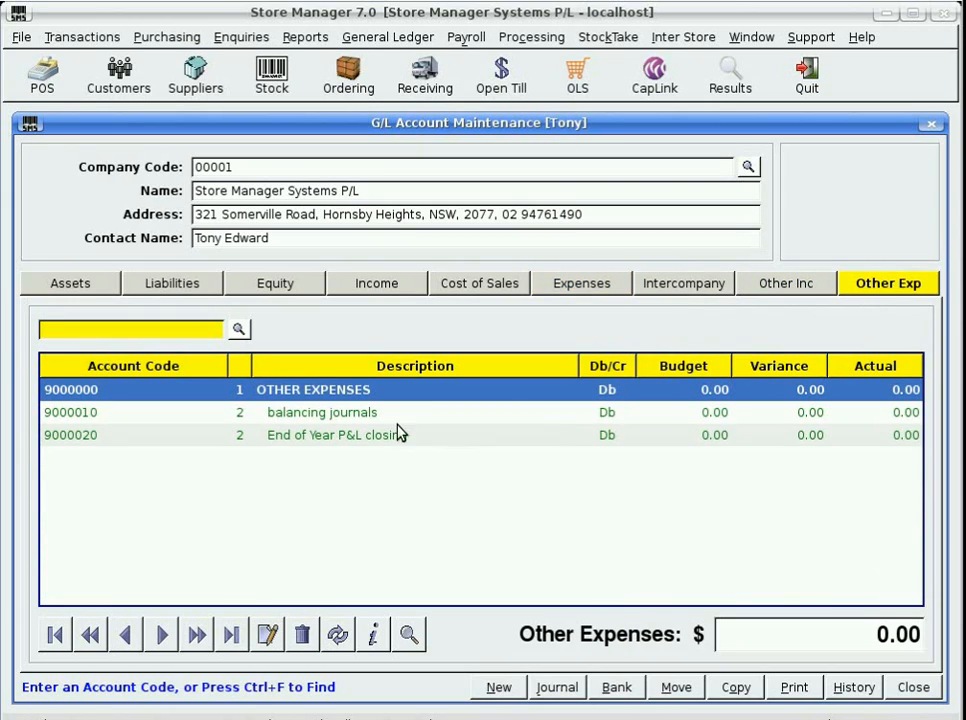
click(66, 285)
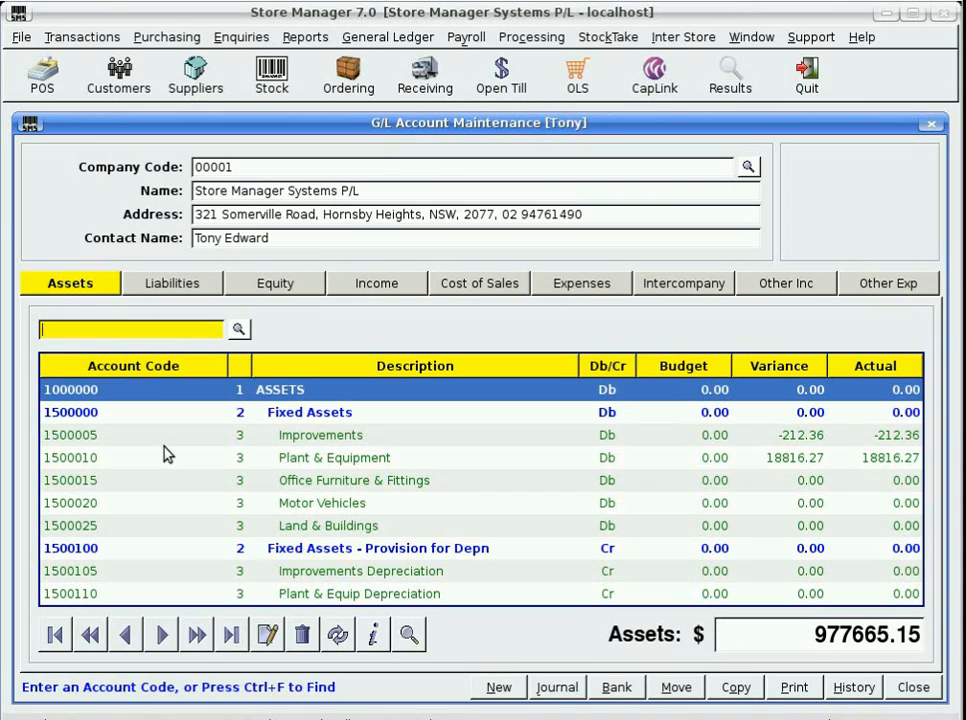
Step: Move down to Current Assets - Cash and start a new account coded 1600115
key(Down)
key(Down)
key(Down)
key(Down)
key(Down)
key(Down)
key(Down)
key(Down)
key(Down)
key(Down)
key(Down)
key(Down)
key(Down)
key(Down)
key(Down)
key(Down)
key(Down)
key(Down)
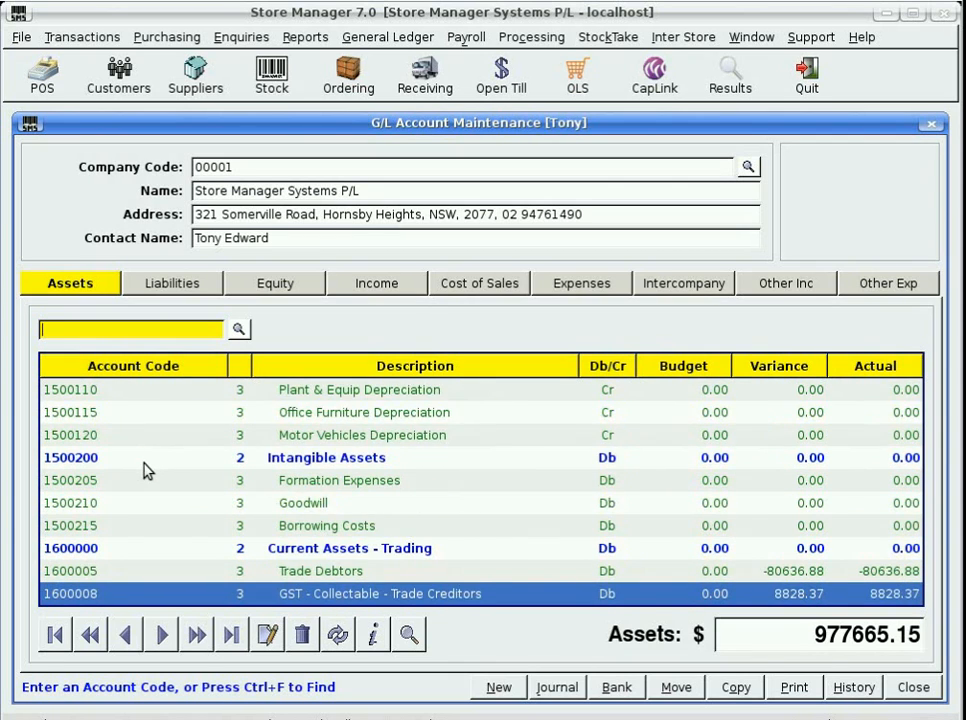
key(Down)
key(Down)
key(Down)
key(Down)
key(Down)
key(Down)
key(Down)
key(Down)
key(Down)
key(Down)
key(Down)
key(Down)
key(Down)
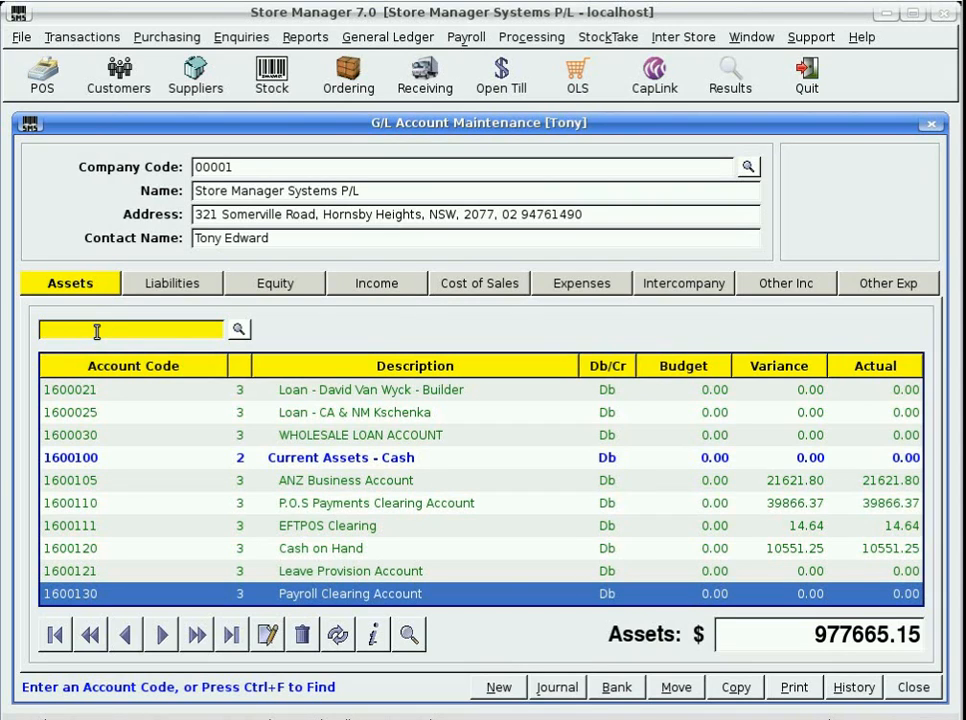
text(1600115)
key(Return)
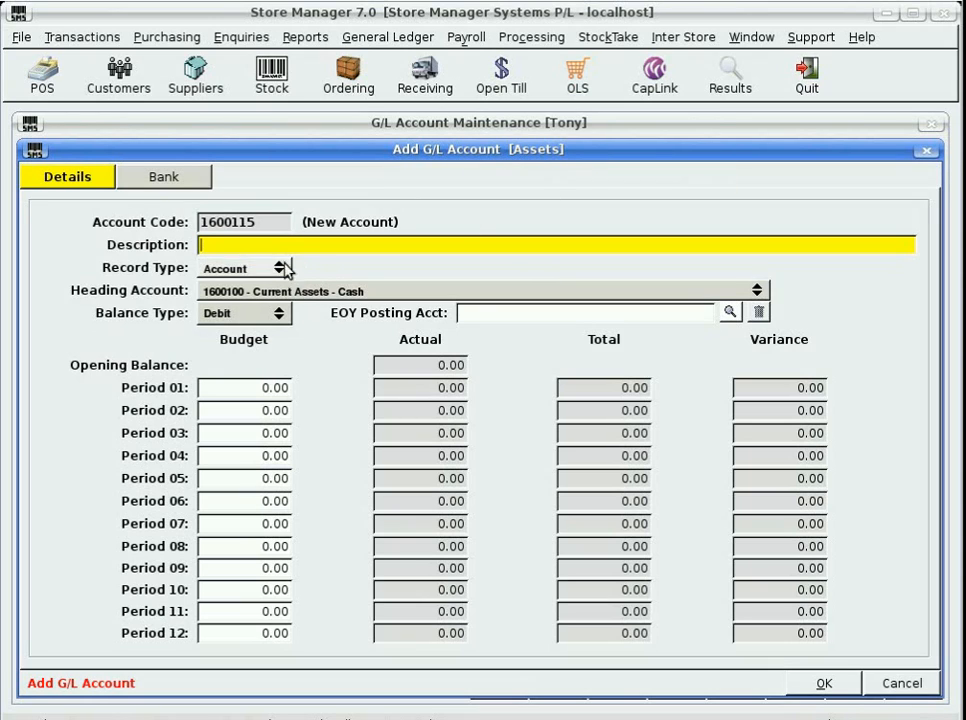
Step: Name account 1600115 'Cash Register', keep the Debit balance type, and save it
text(Cash R)
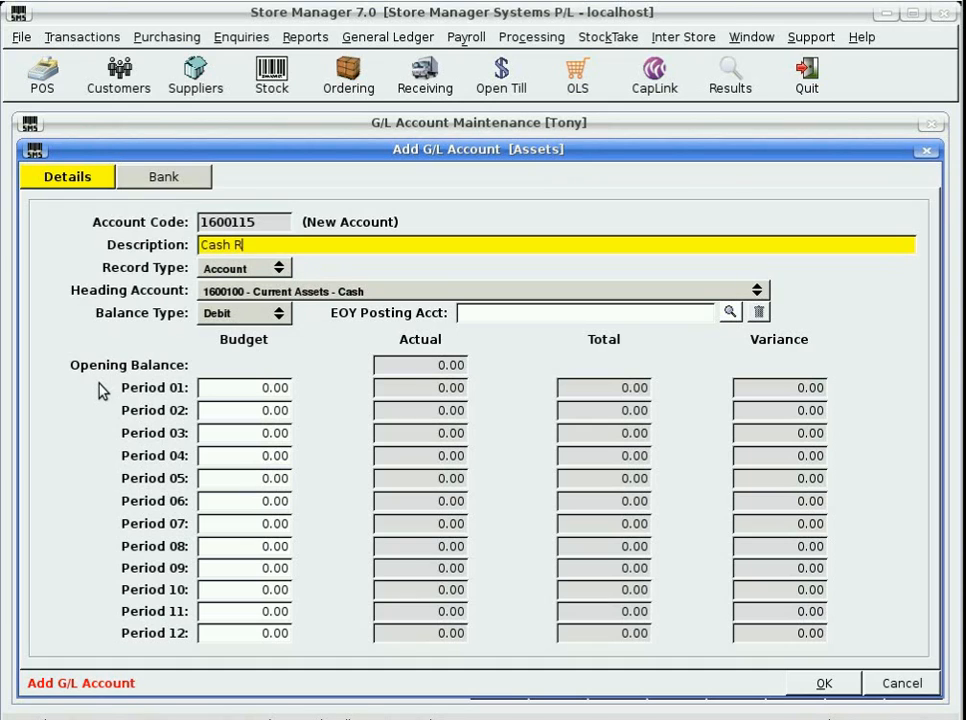
text(egister)
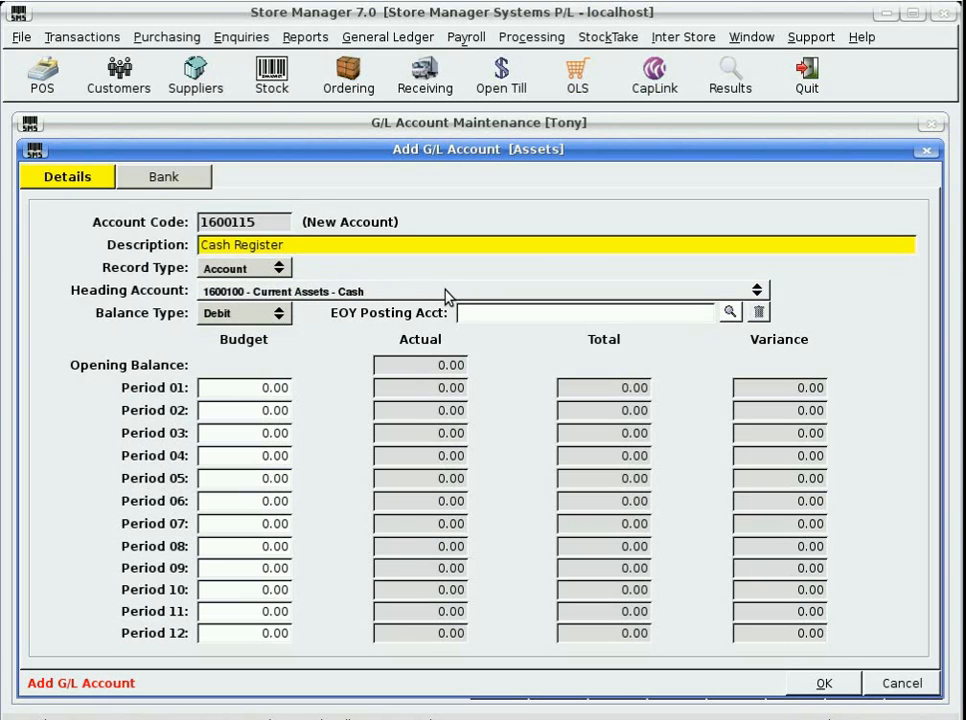
click(757, 294)
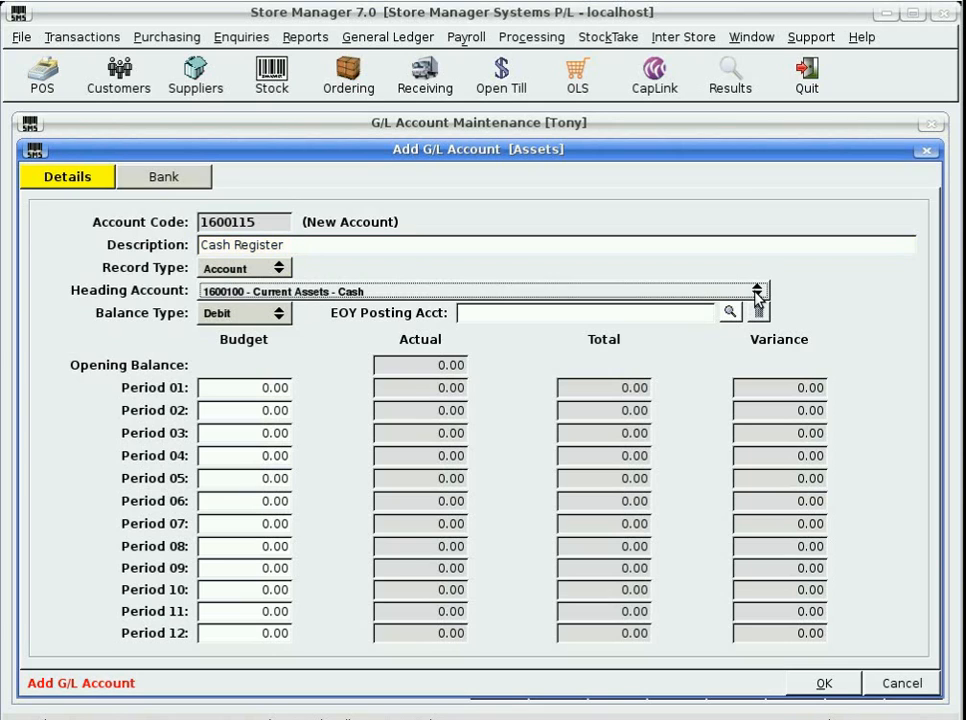
click(244, 289)
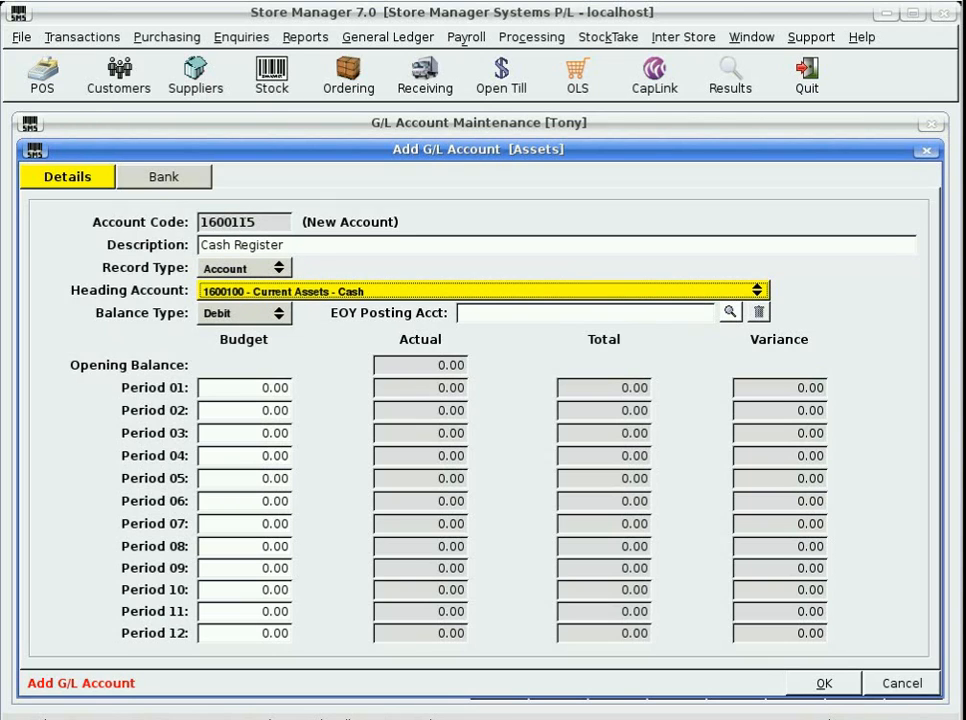
click(240, 318)
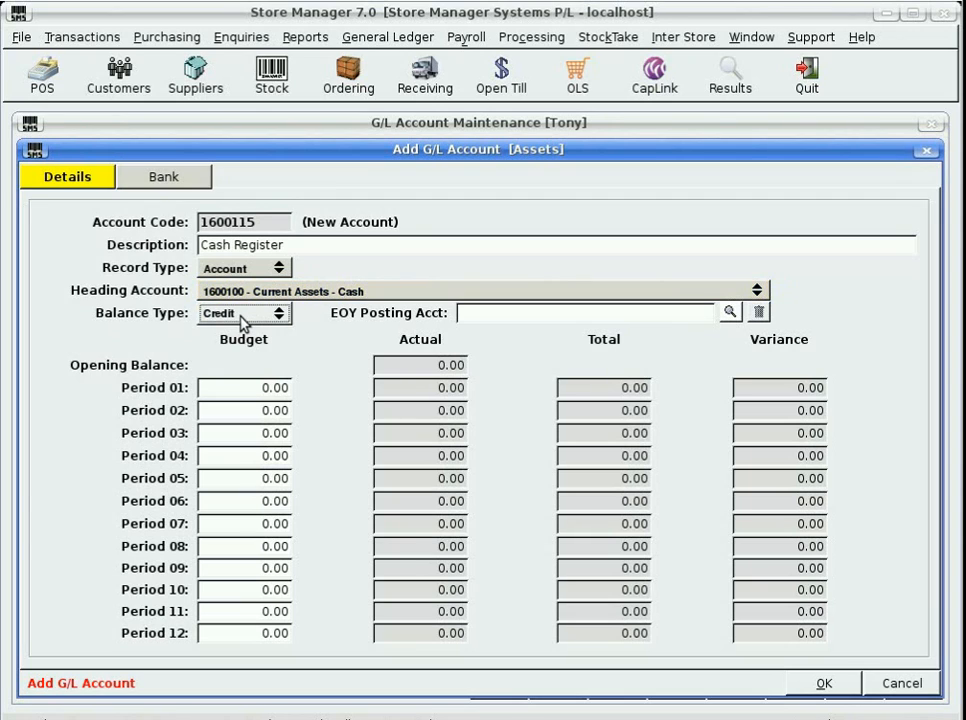
click(243, 320)
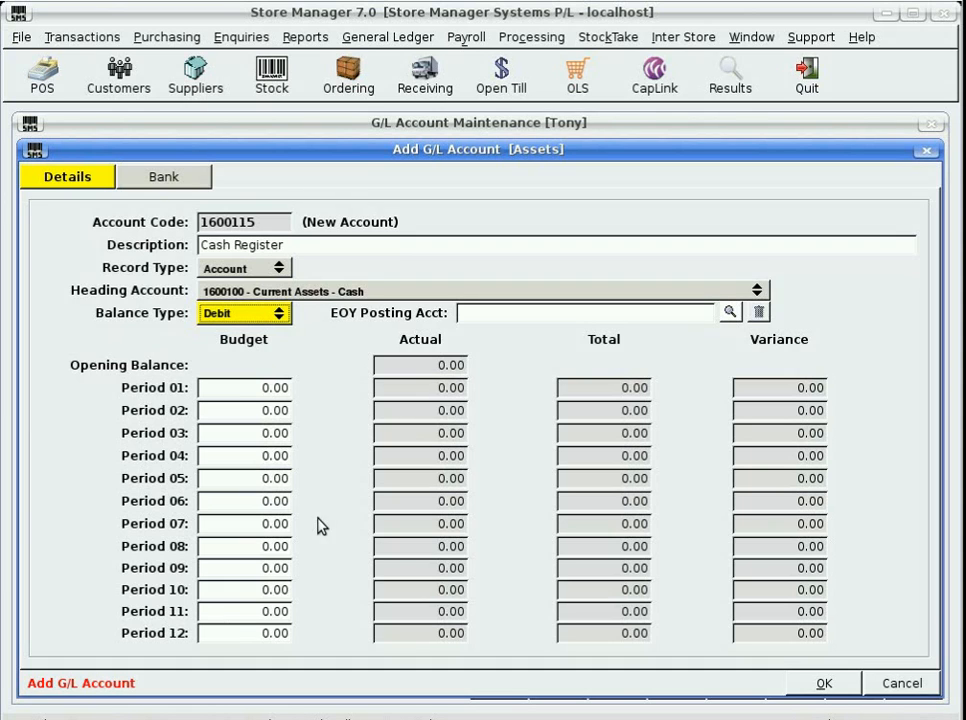
click(824, 684)
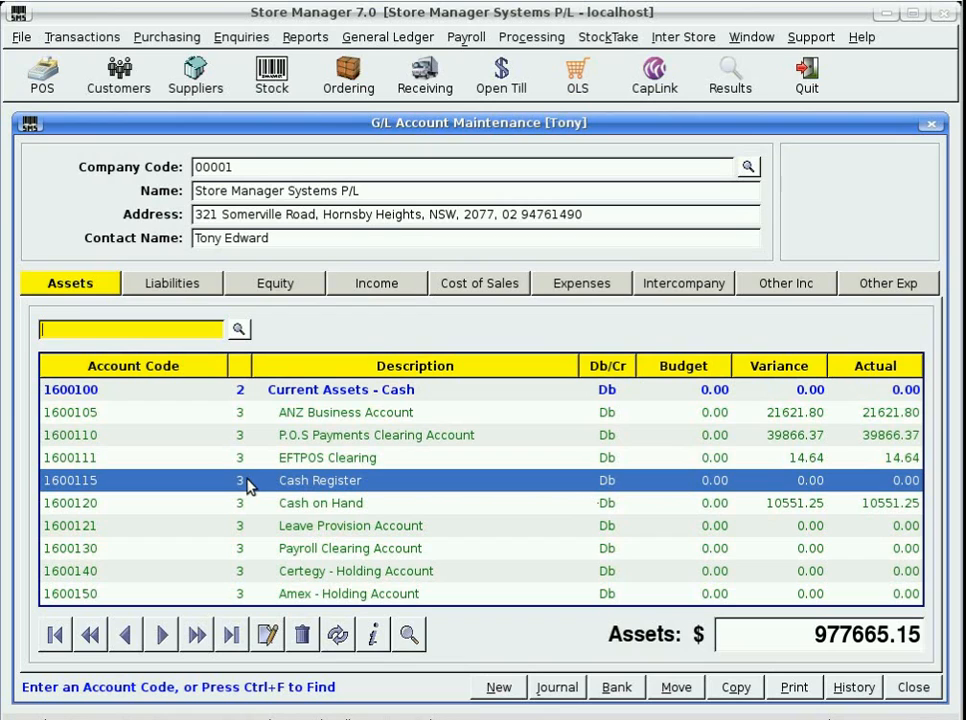
click(88, 421)
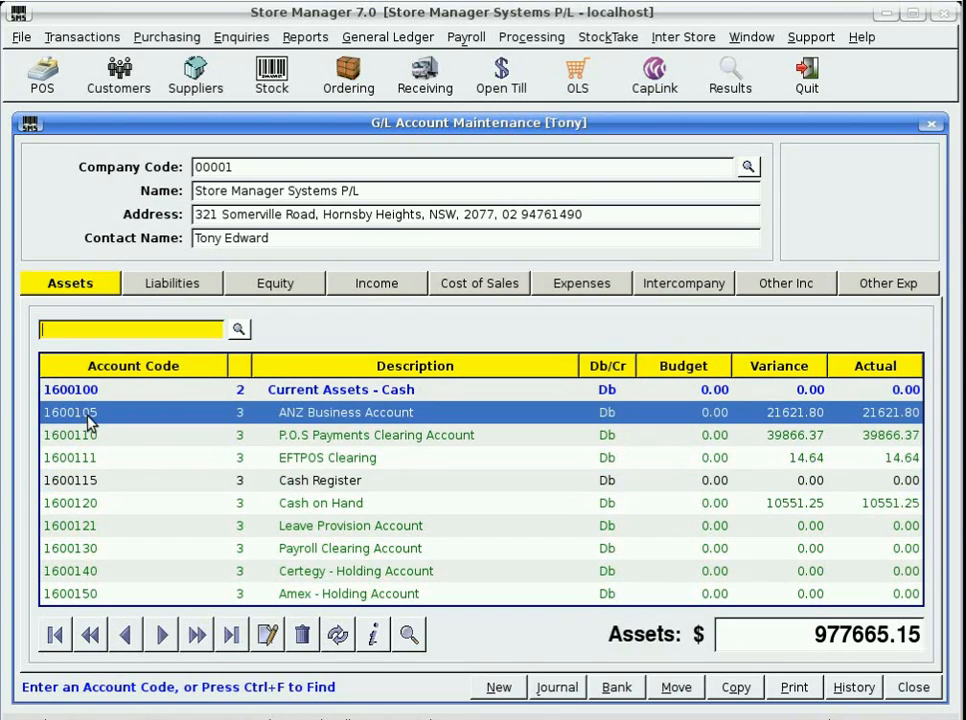
double_click(88, 421)
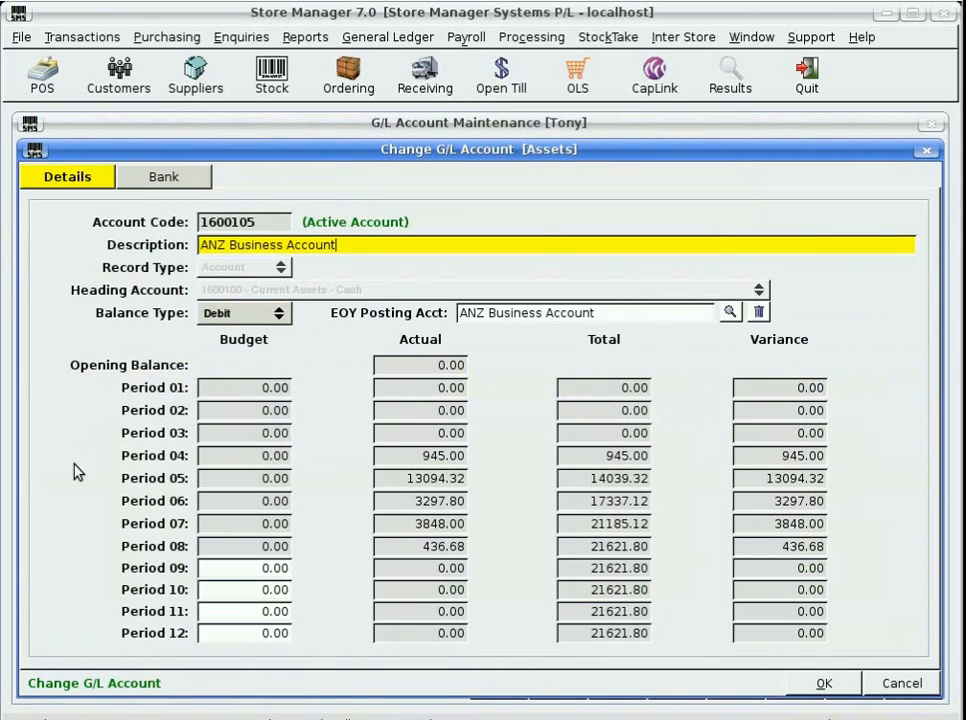
click(168, 178)
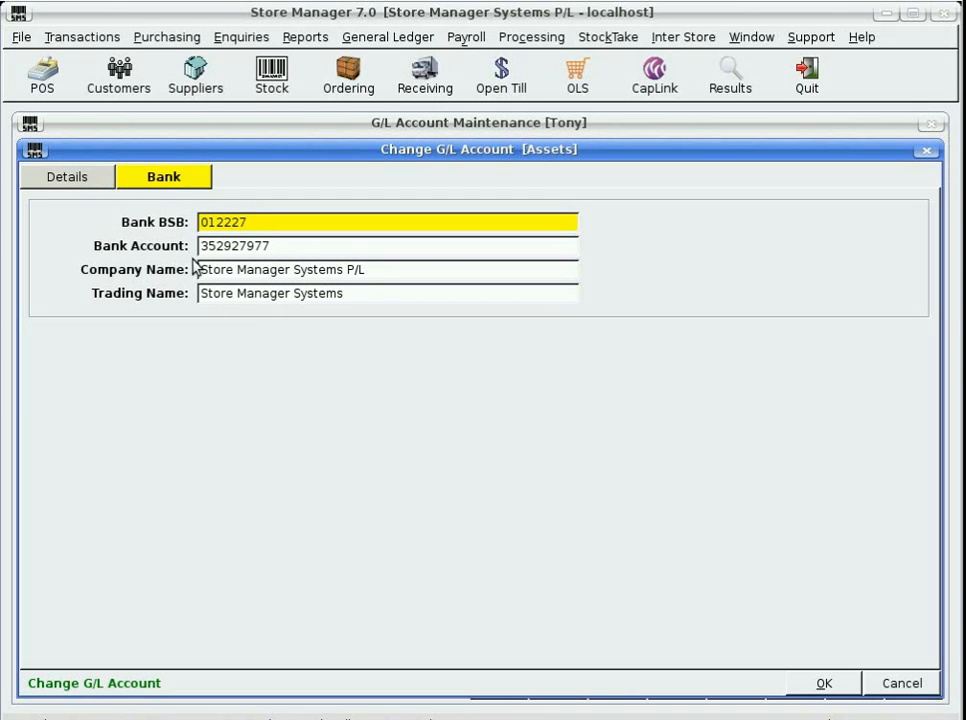
click(77, 184)
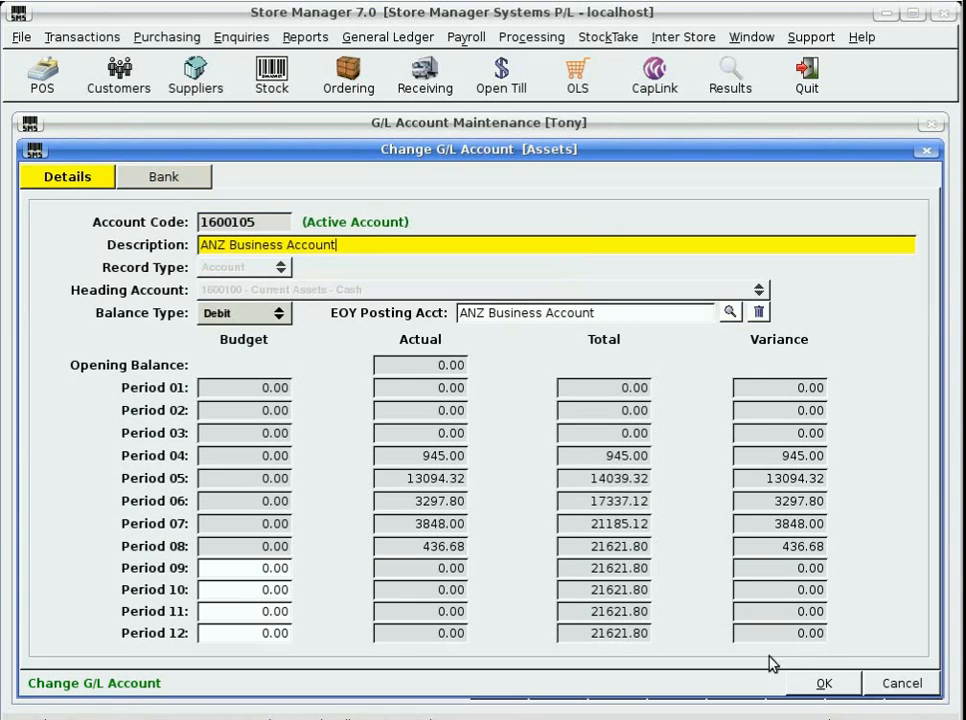
click(902, 683)
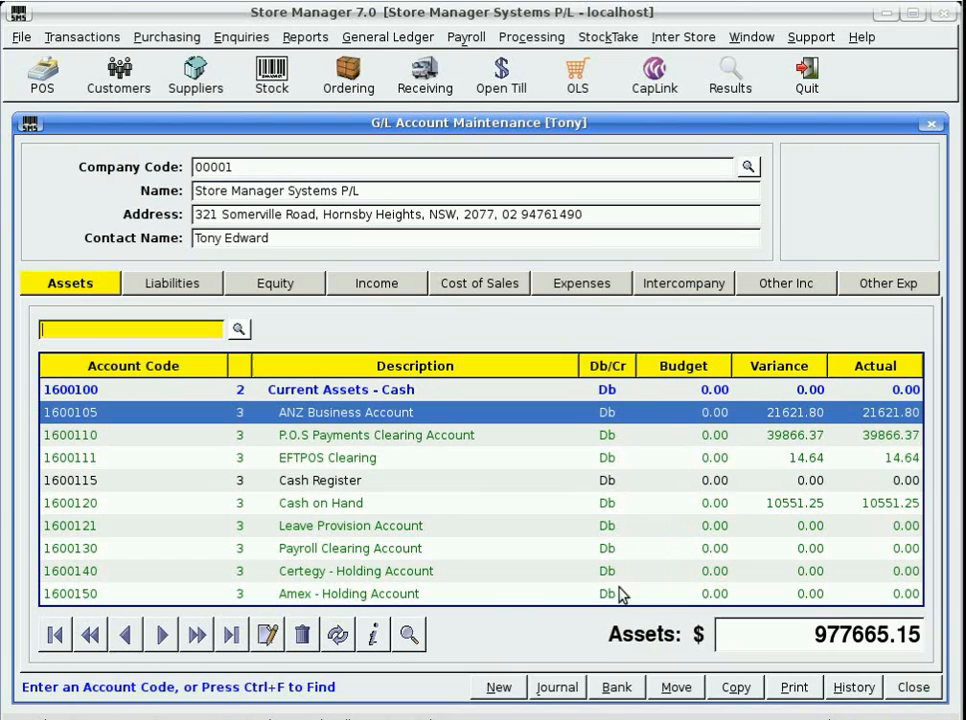
click(617, 688)
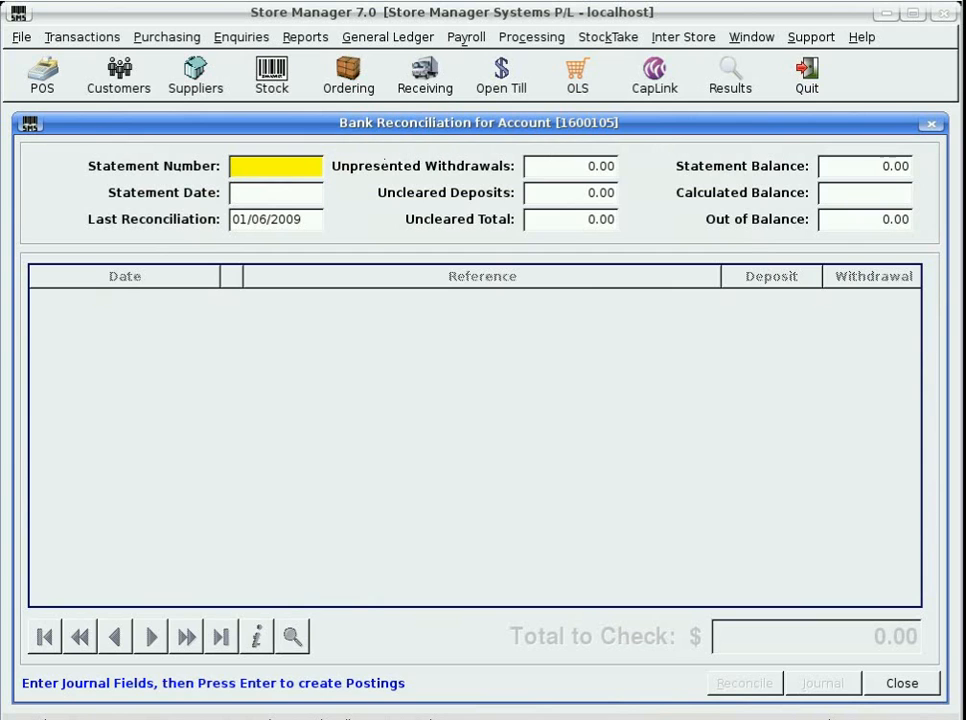
click(908, 687)
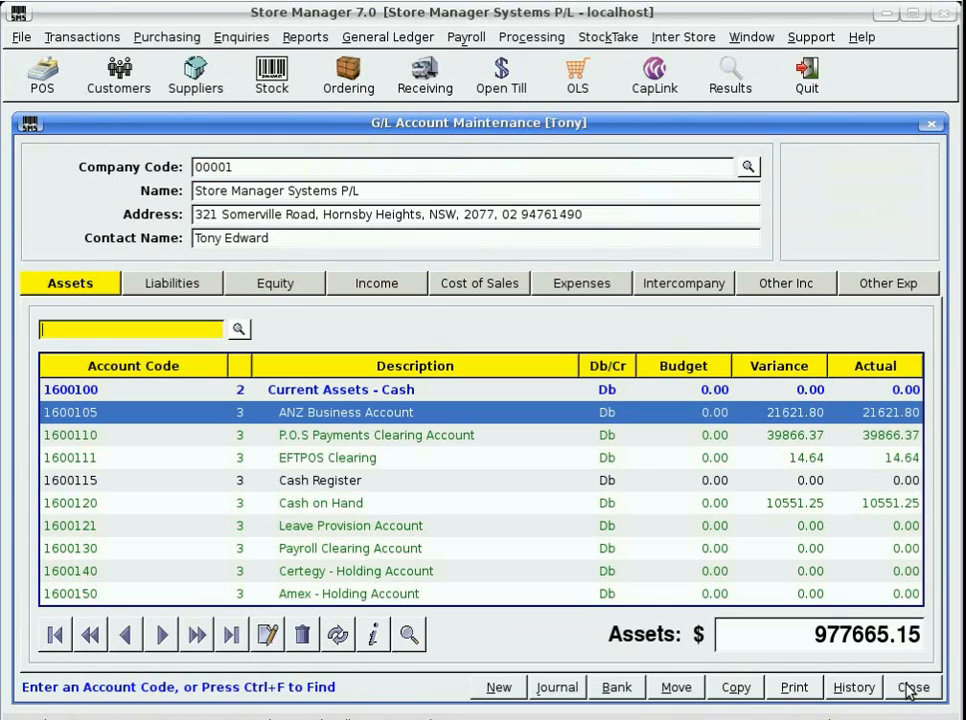
click(341, 437)
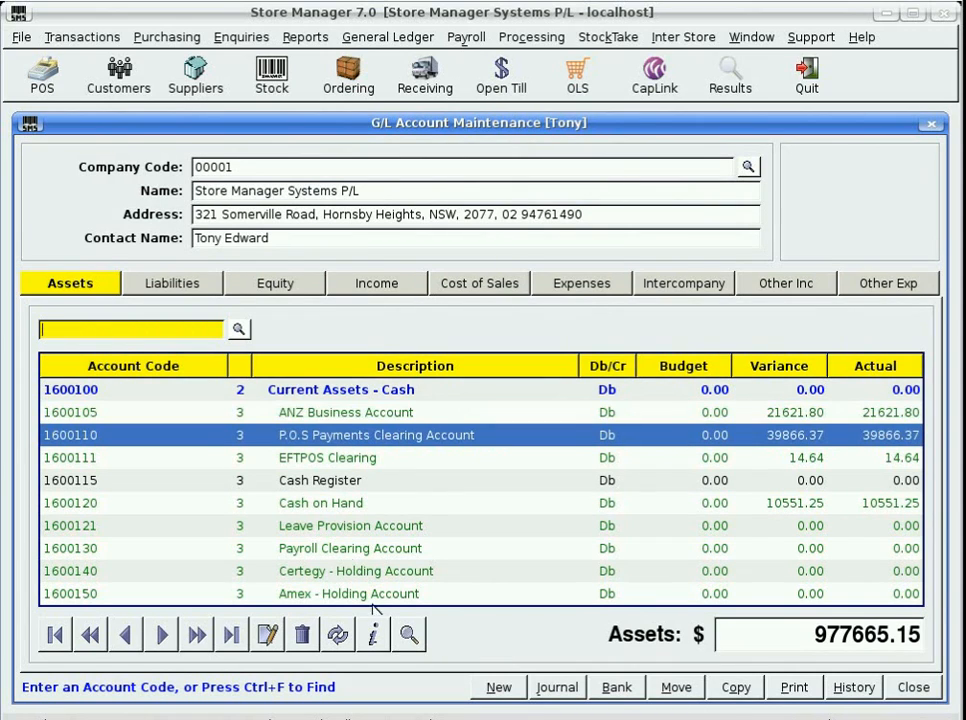
click(617, 689)
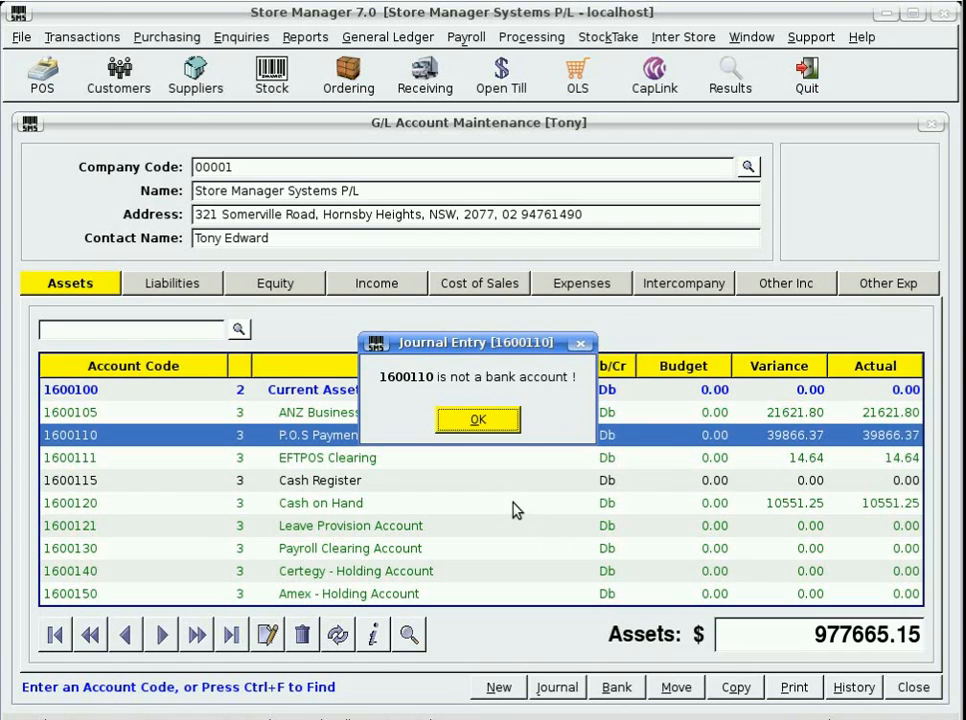
click(500, 423)
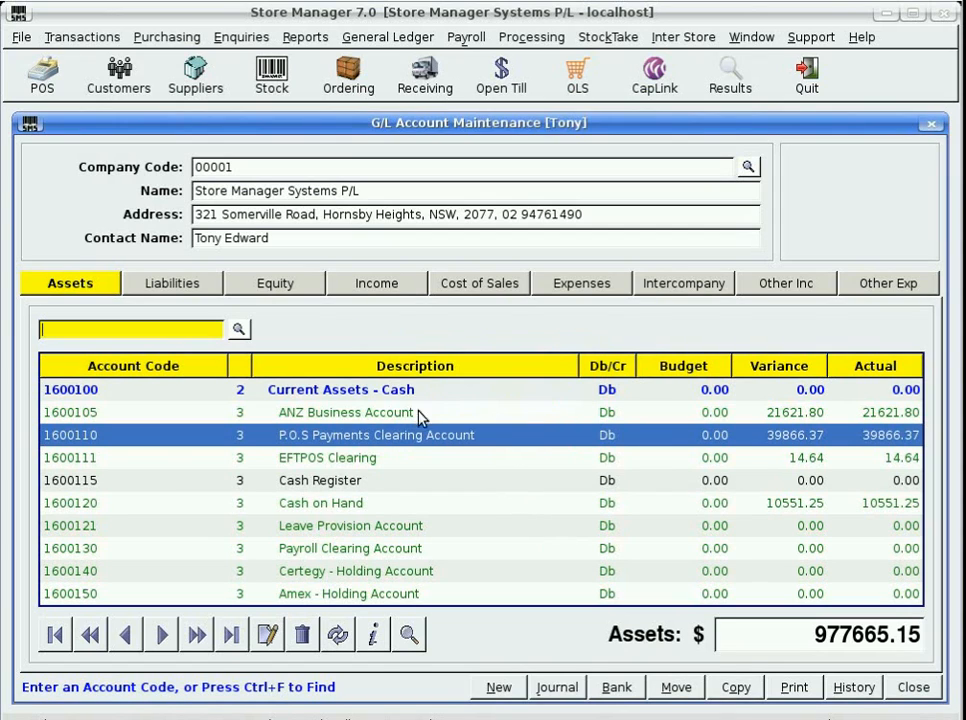
click(298, 394)
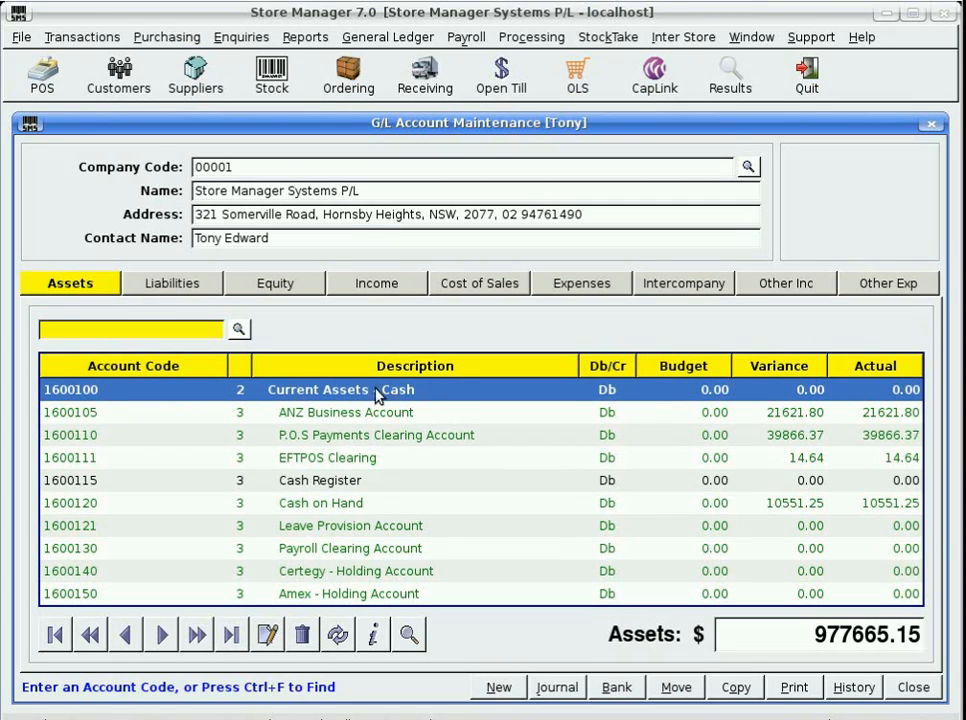
double_click(340, 396)
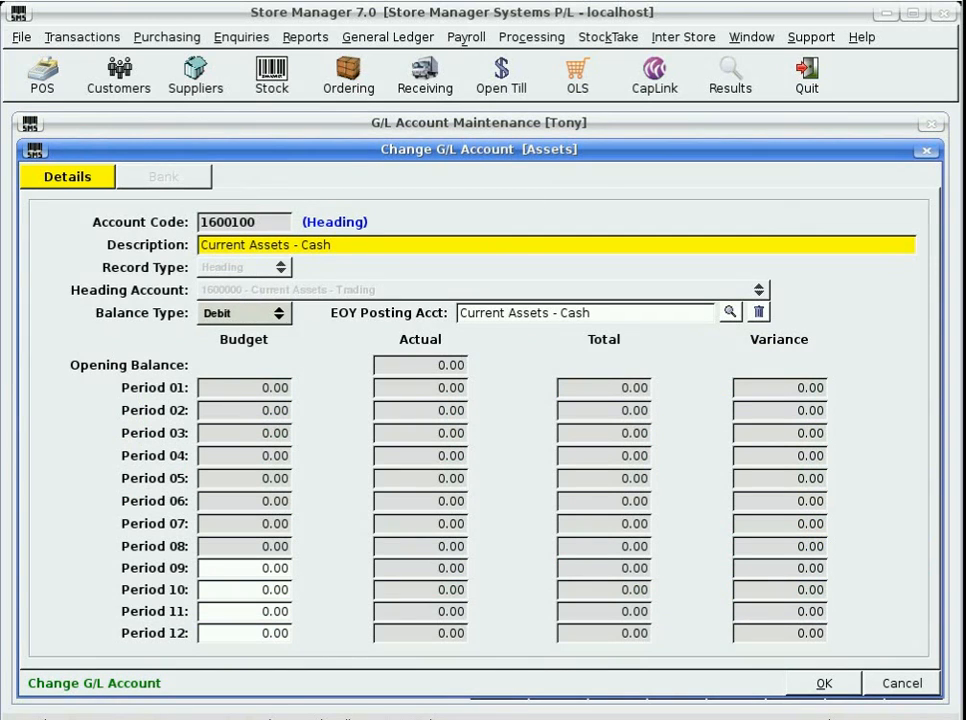
click(900, 683)
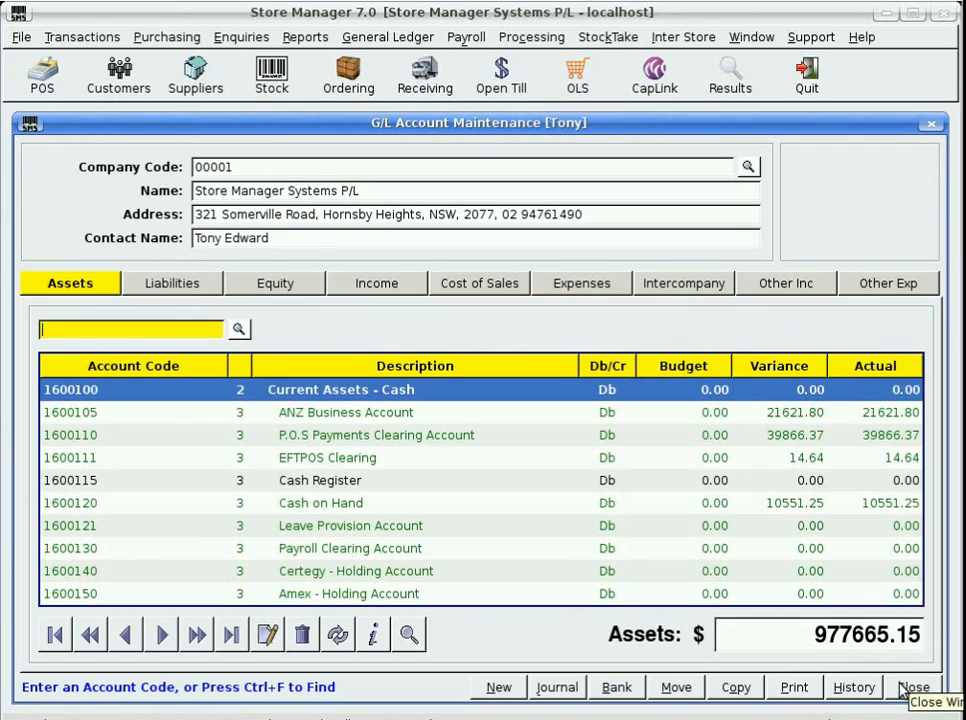
click(557, 689)
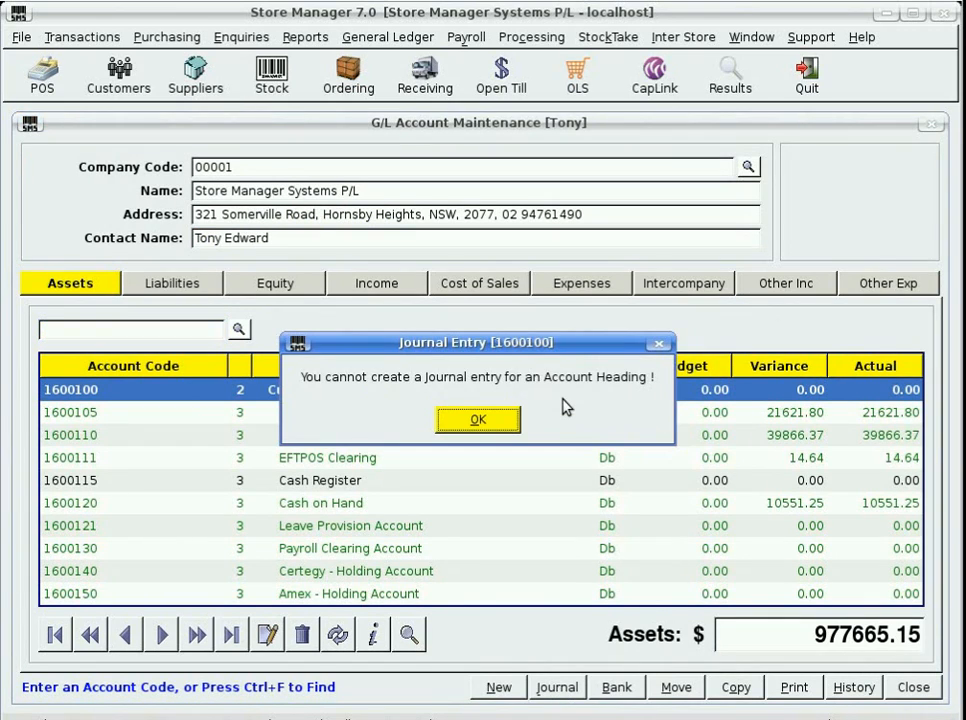
click(474, 425)
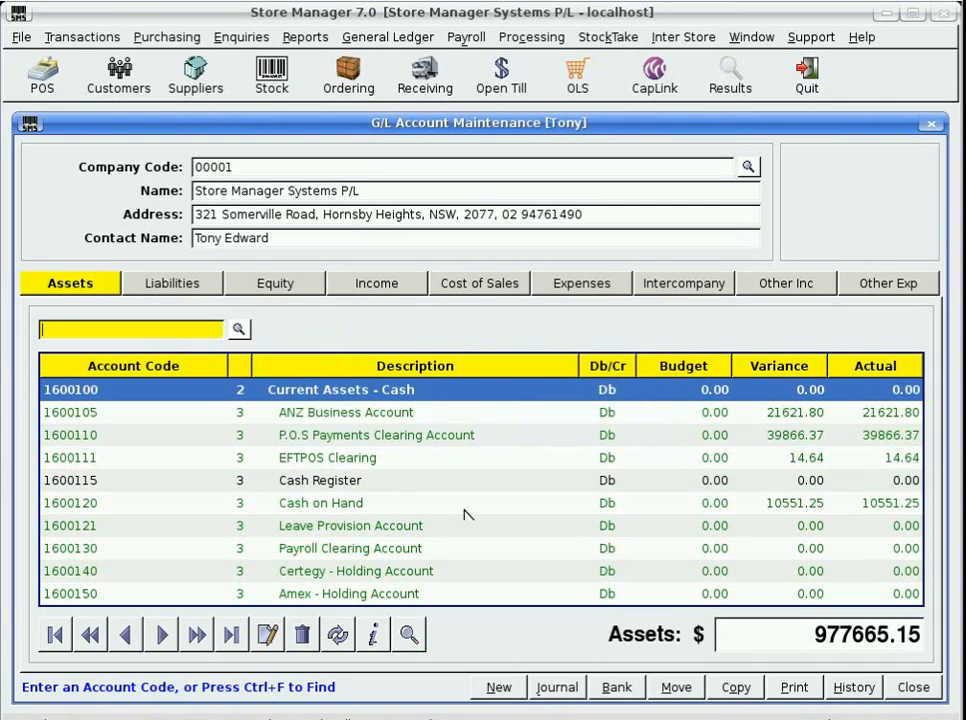
click(614, 688)
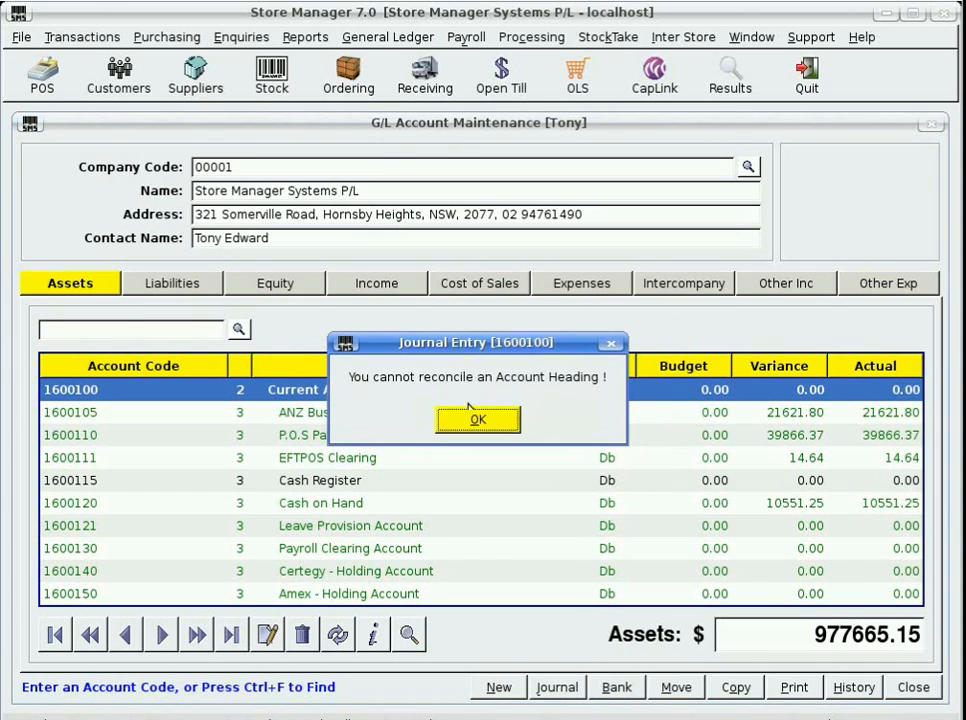
click(458, 420)
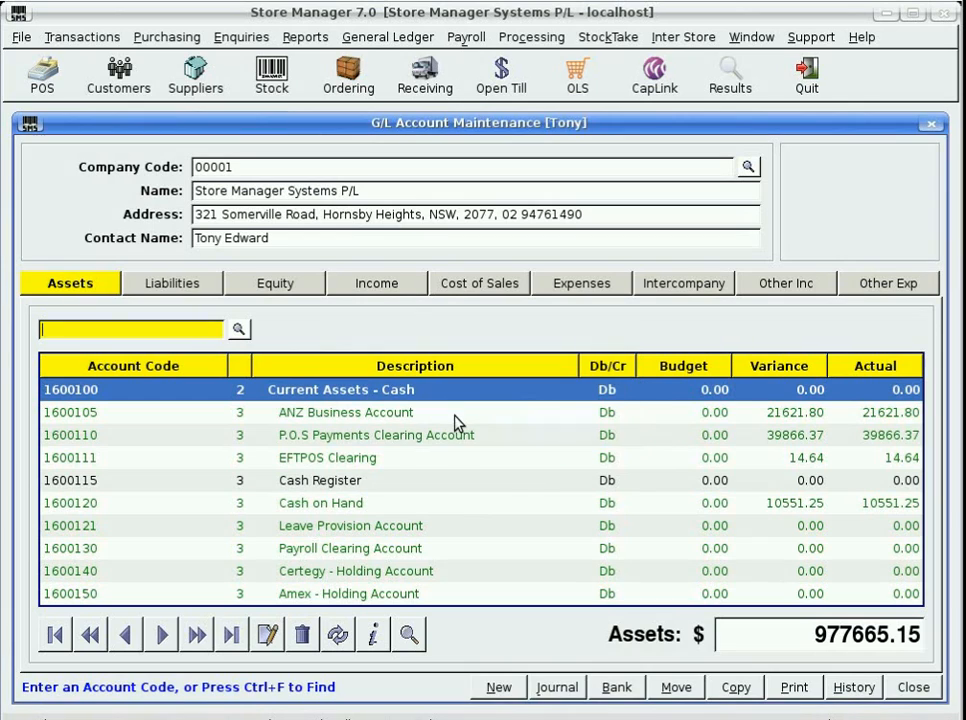